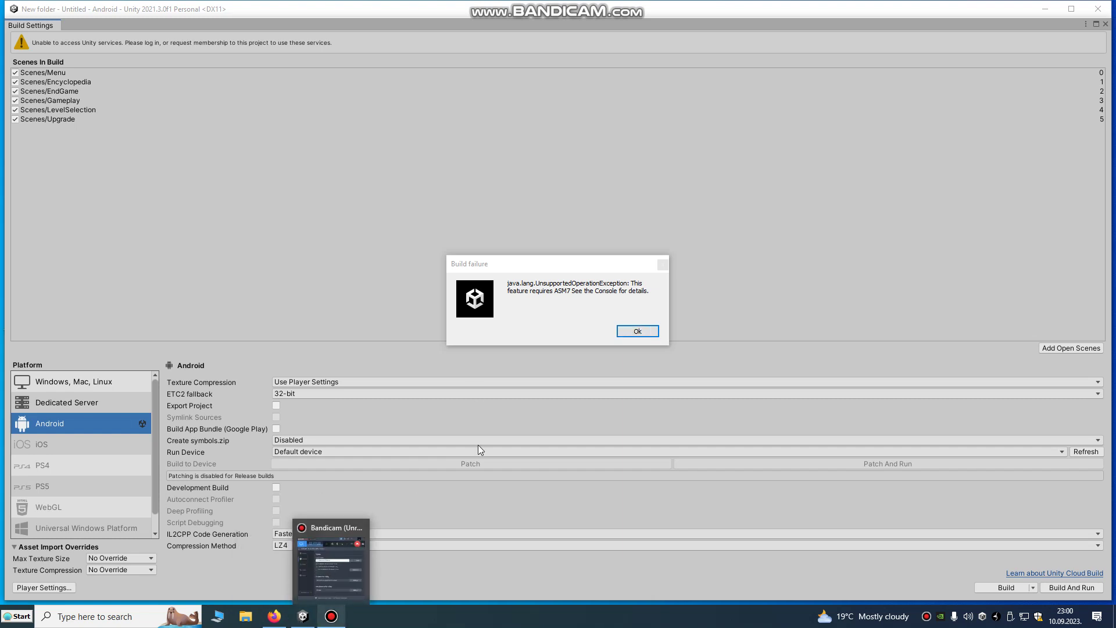
Acknowledge the ASM7 build failure dialog with Ok
left_click(631, 334)
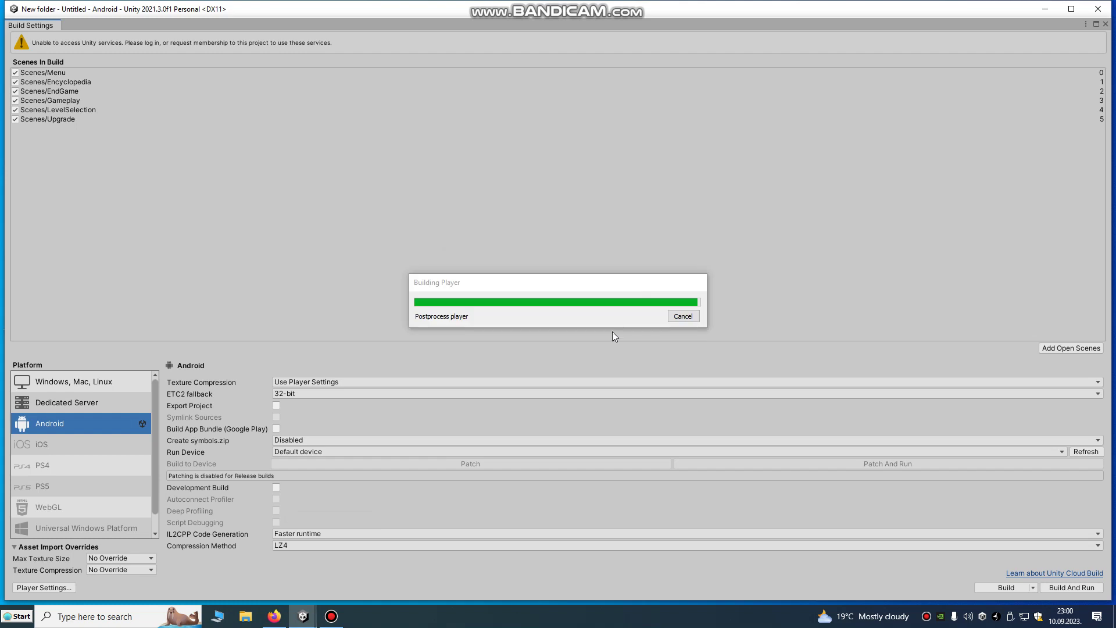
Close the Build Settings window and exit Unity through File > Exit
left_click(1104, 26)
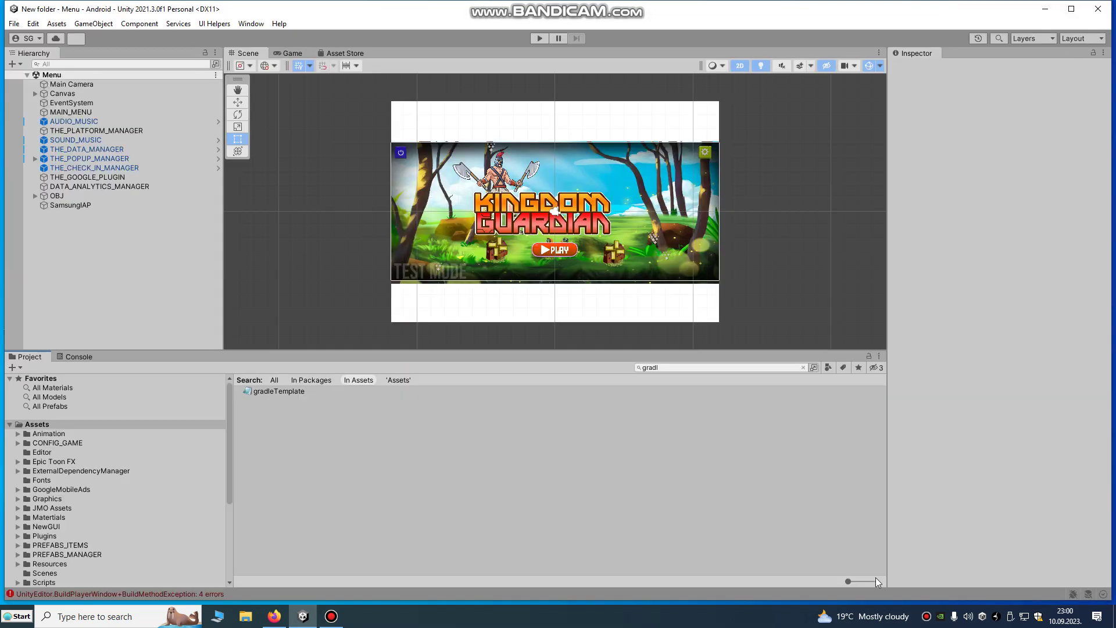
right_click(982, 616)
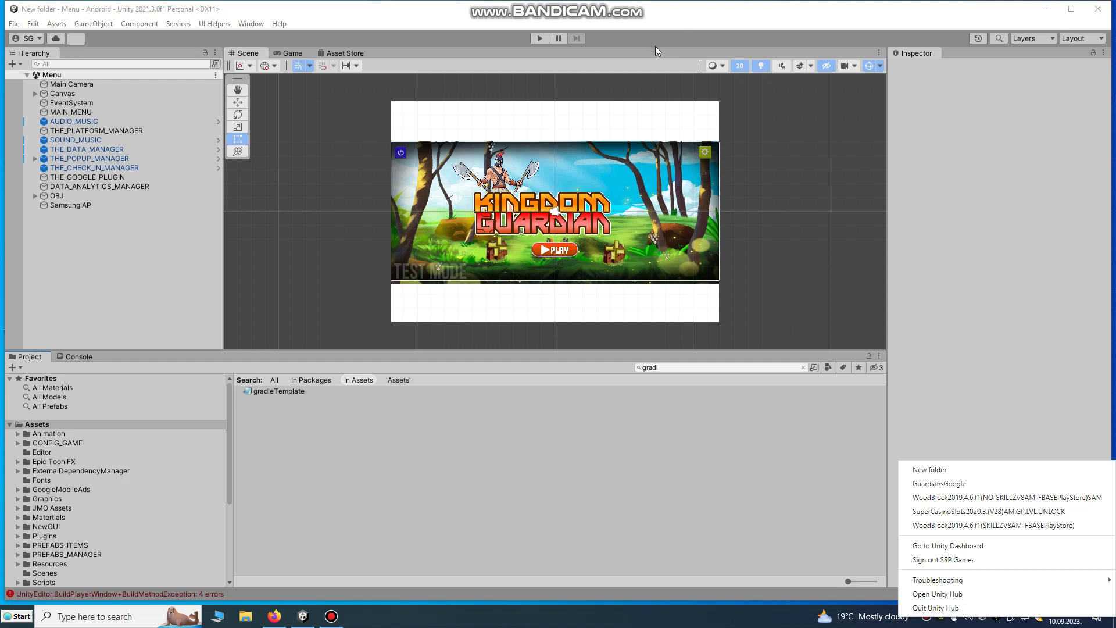
left_click(14, 23)
left_click(32, 194)
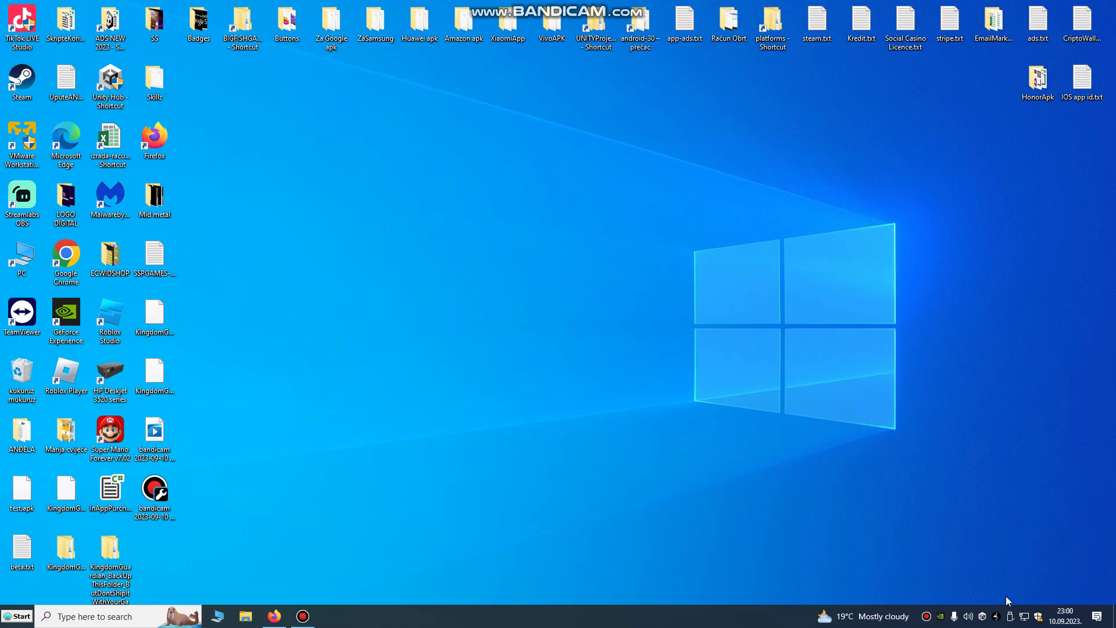
Reopen the New folder project from Unity Hub and show its Android Player Settings
left_click(981, 618)
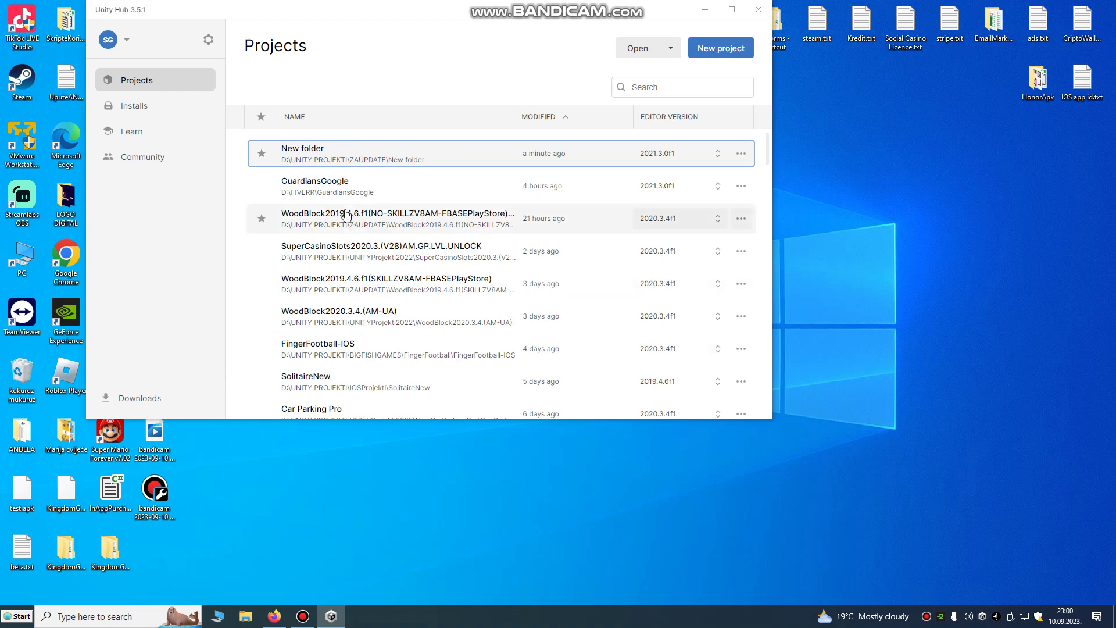
left_click(302, 157)
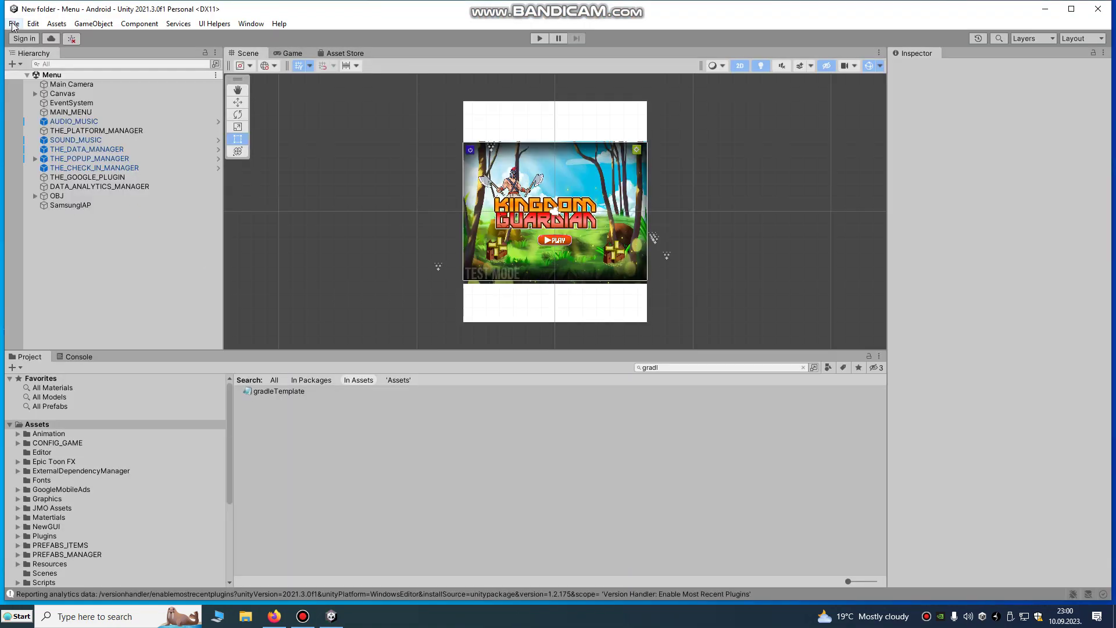
left_click(13, 24)
left_click(55, 162)
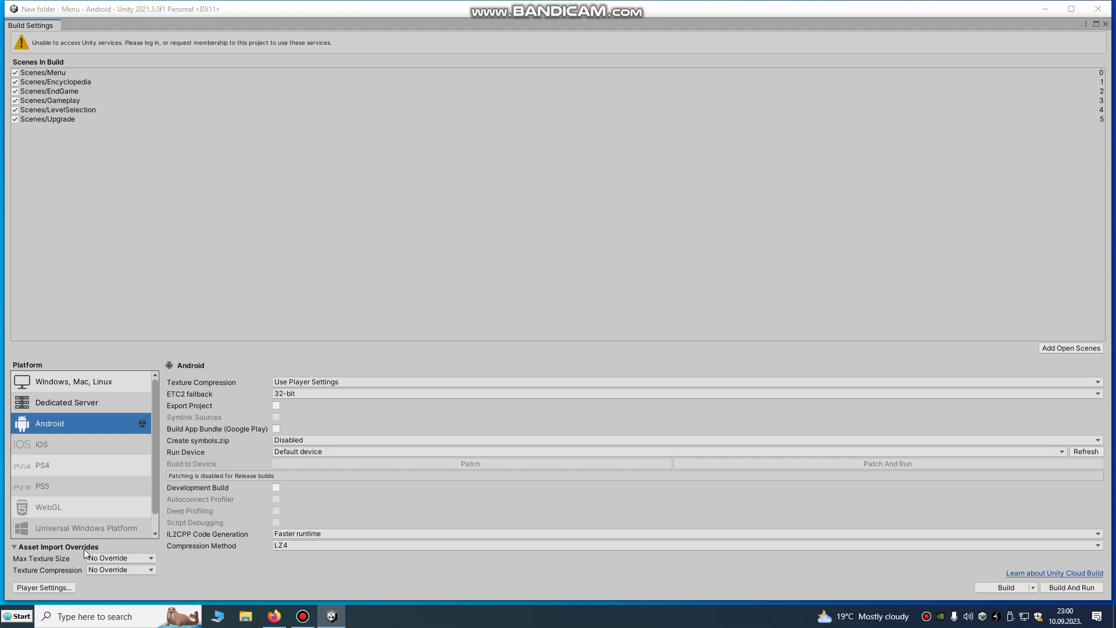
left_click(54, 587)
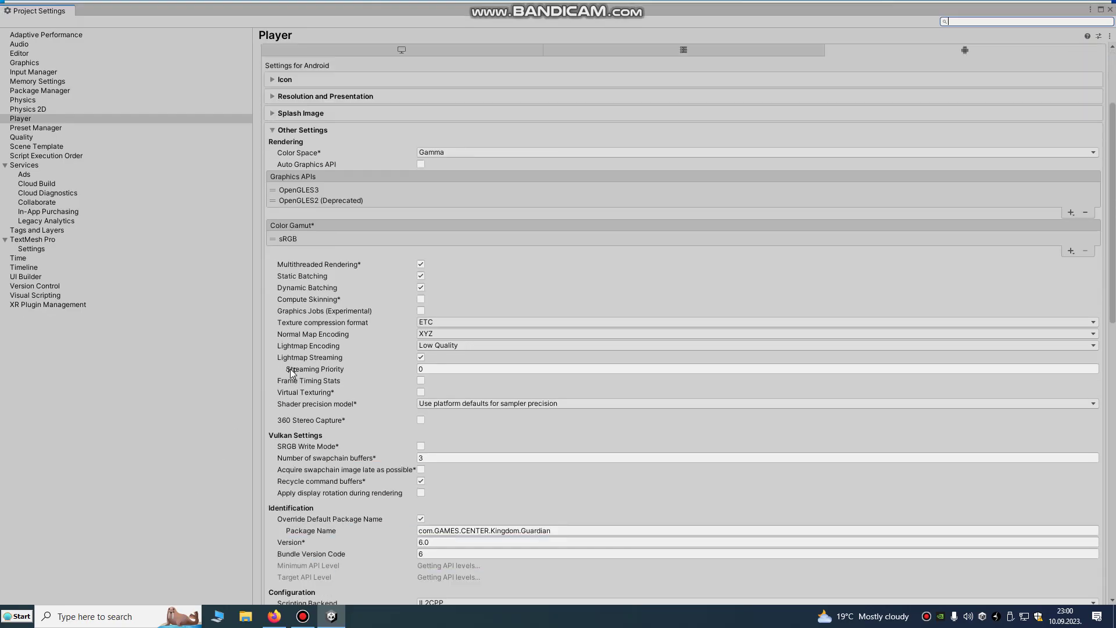
scroll(290, 372, "down", 3)
scroll(468, 365, "down", 4)
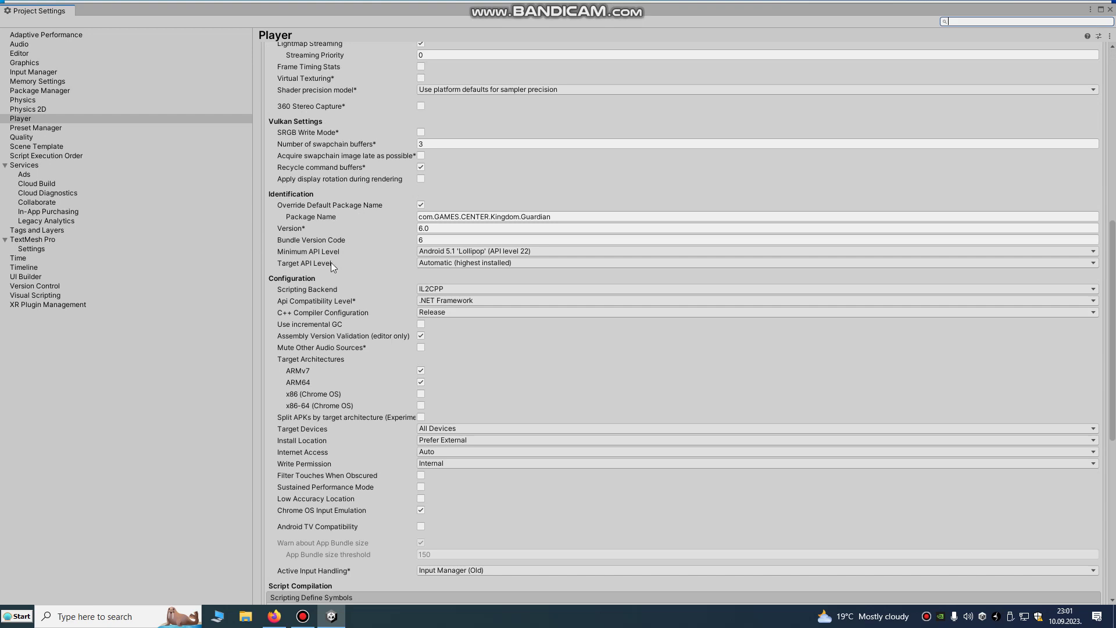
Try Target API Levels 32, 29, 28 and Automatic, finally settling on API level 32
left_click(439, 267)
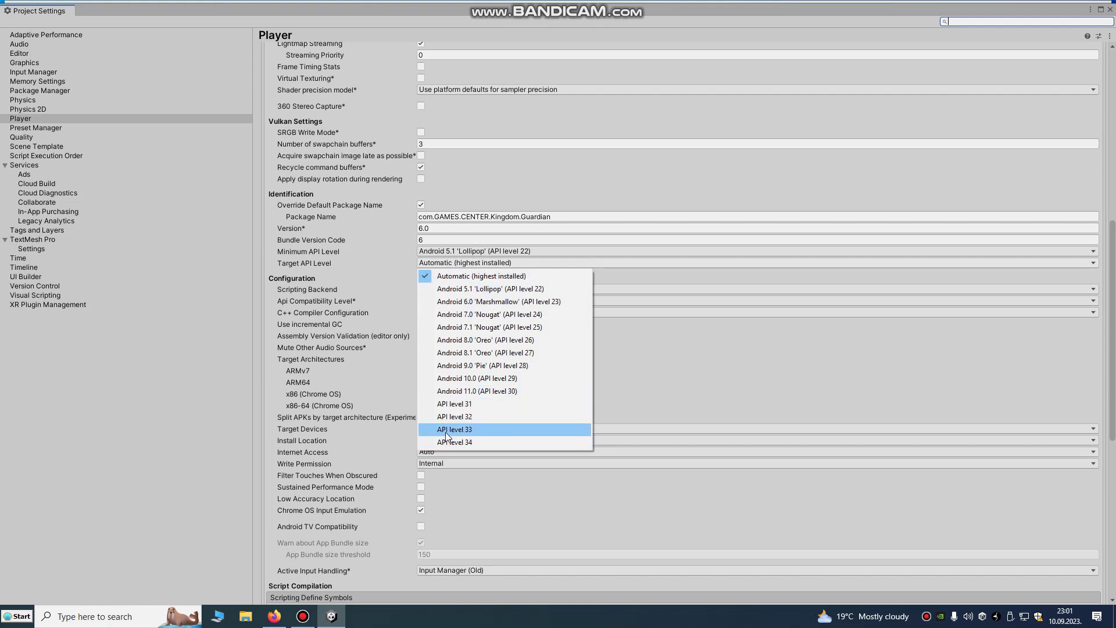
left_click(460, 416)
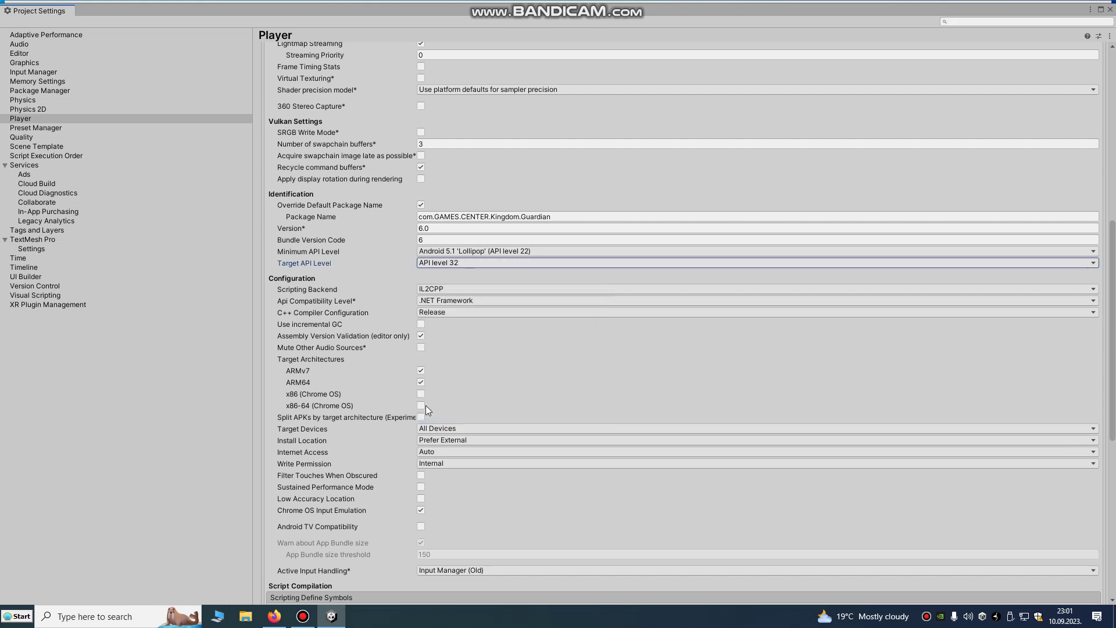
left_click(439, 265)
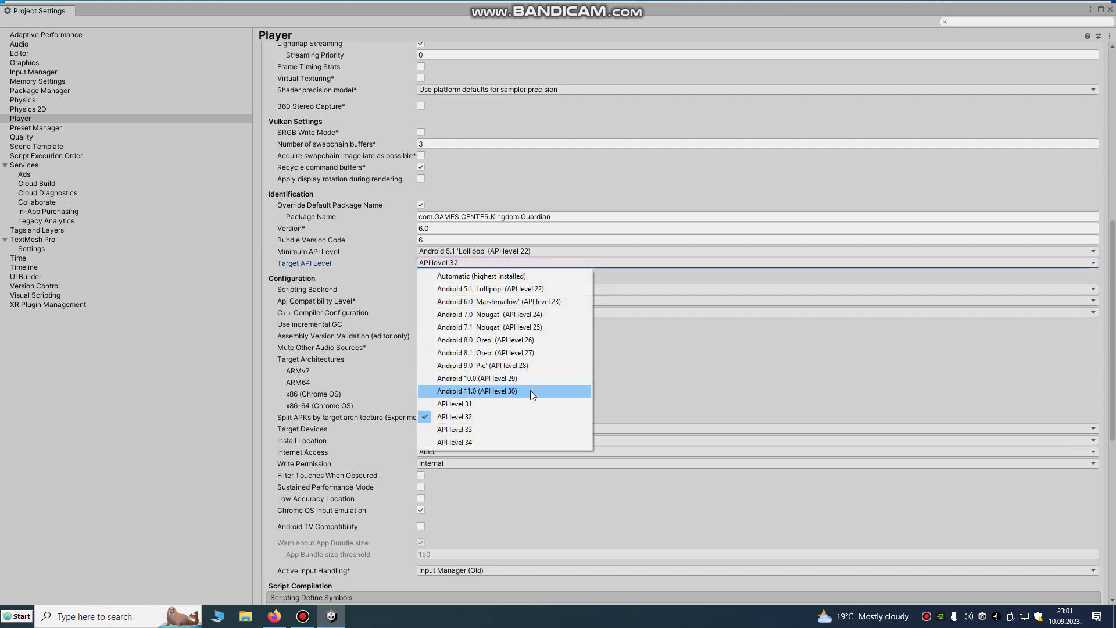
left_click(485, 380)
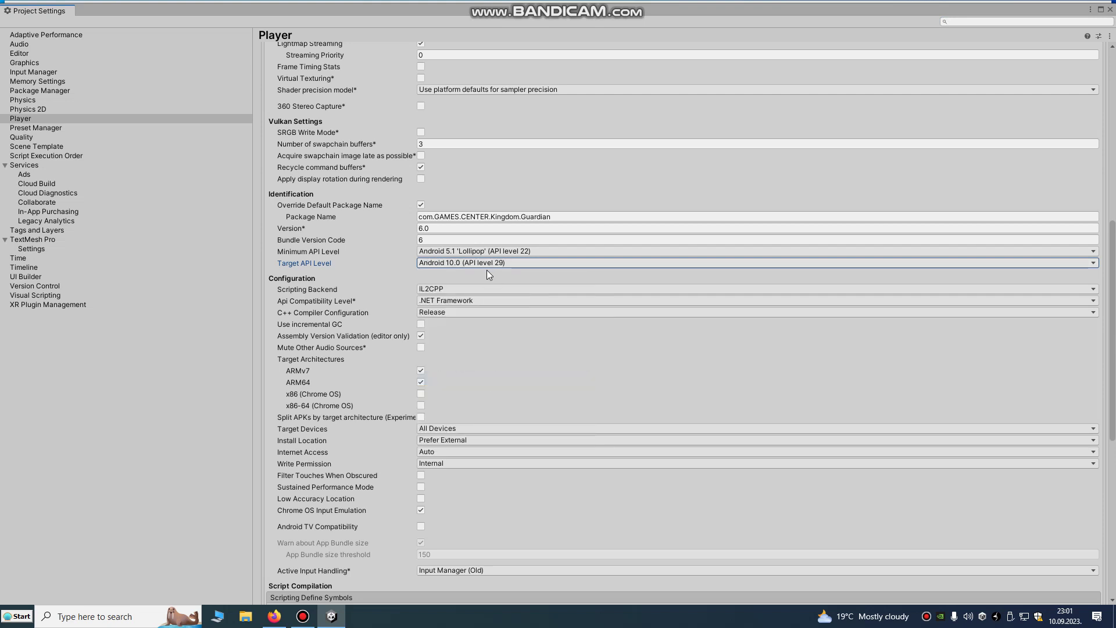
left_click(495, 264)
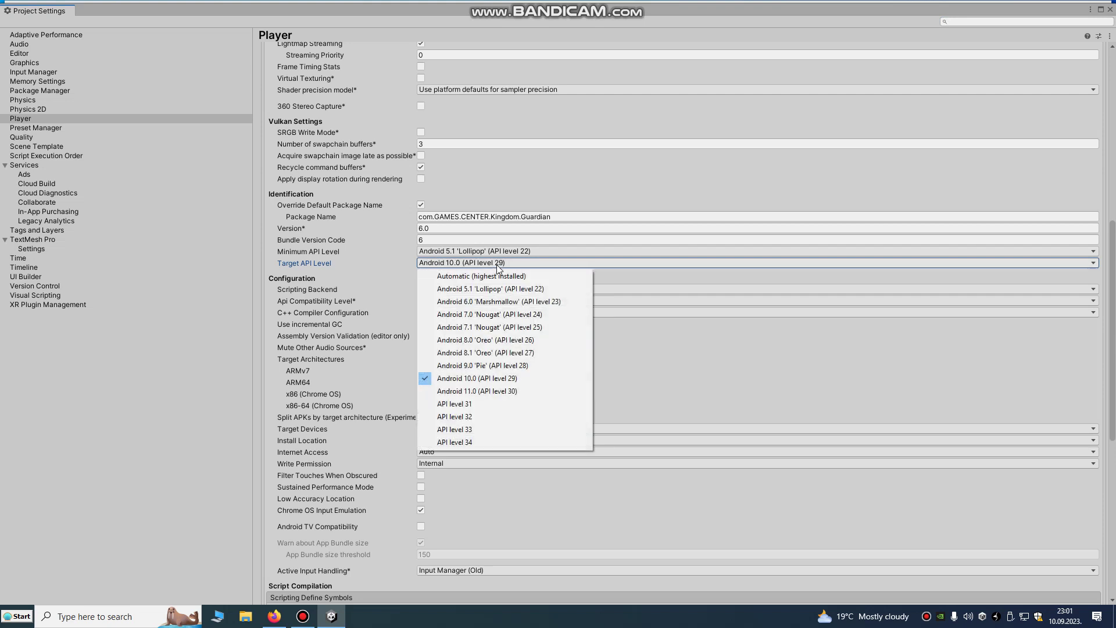
left_click(491, 365)
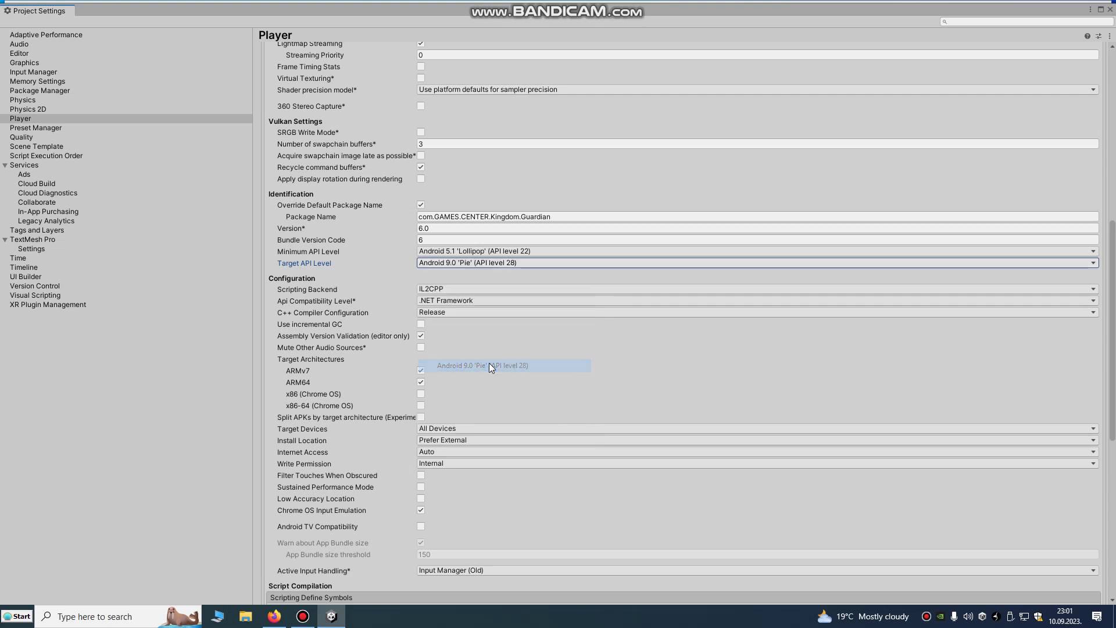
left_click(479, 265)
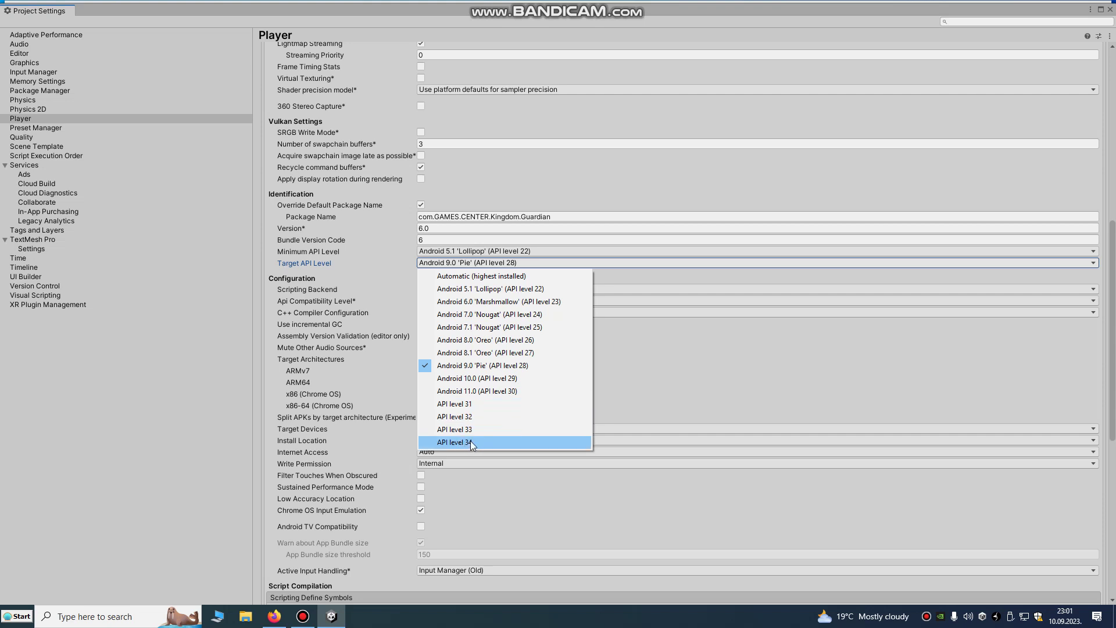
left_click(491, 276)
left_click(461, 265)
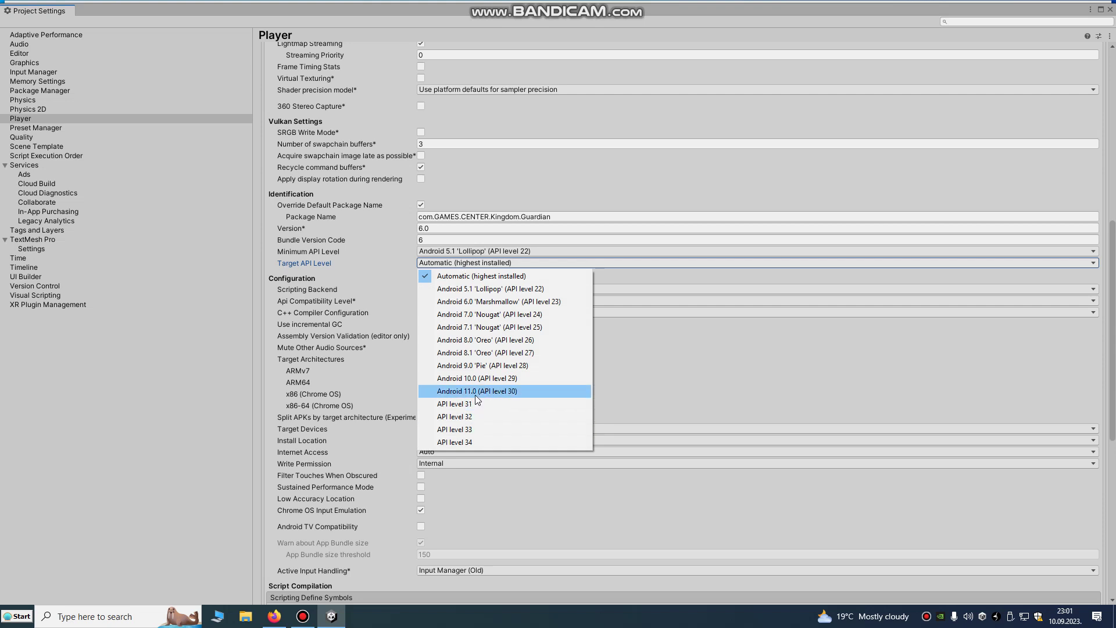
left_click(454, 419)
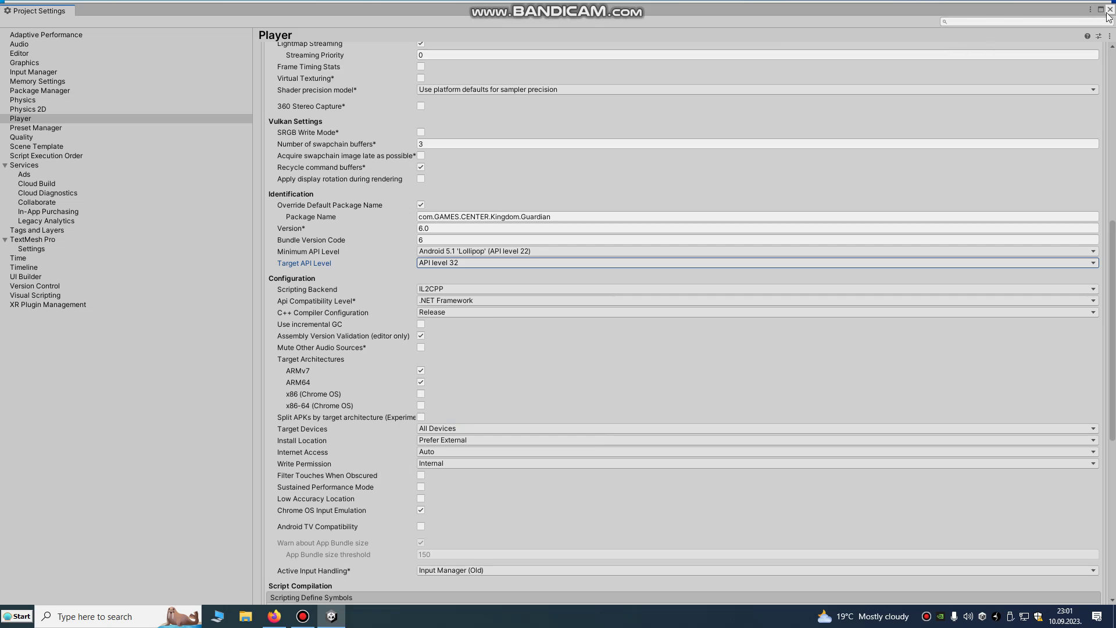
scroll(728, 327, "down", 5)
scroll(680, 361, "down", 3)
Enter the keystore and project key passwords, then revisit the Target API Level list
left_click(310, 583)
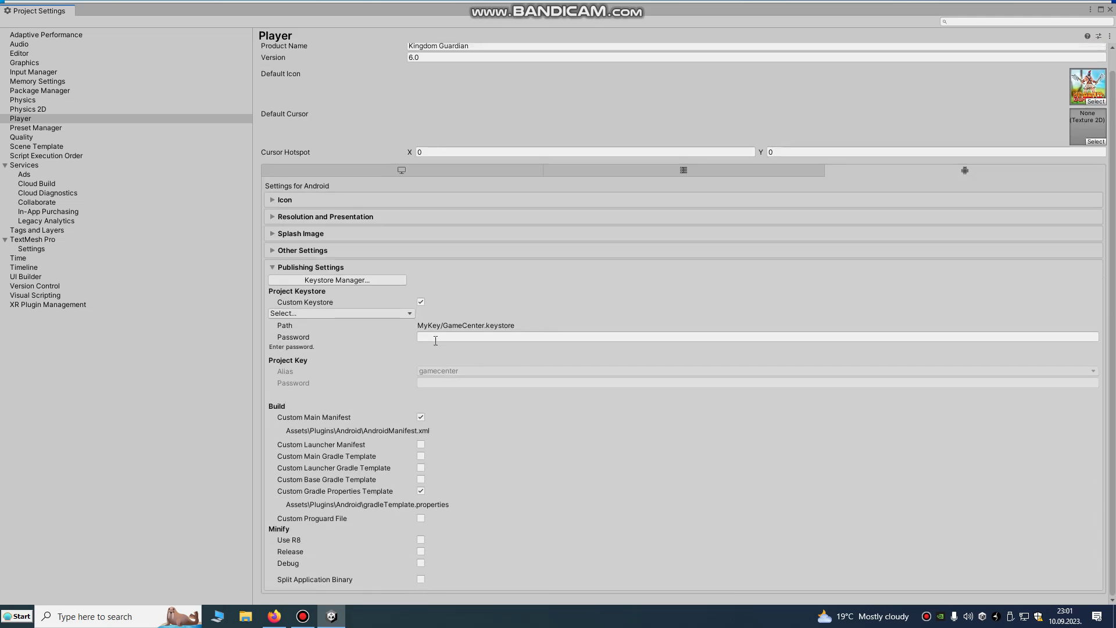
left_click(432, 336)
type("*******")
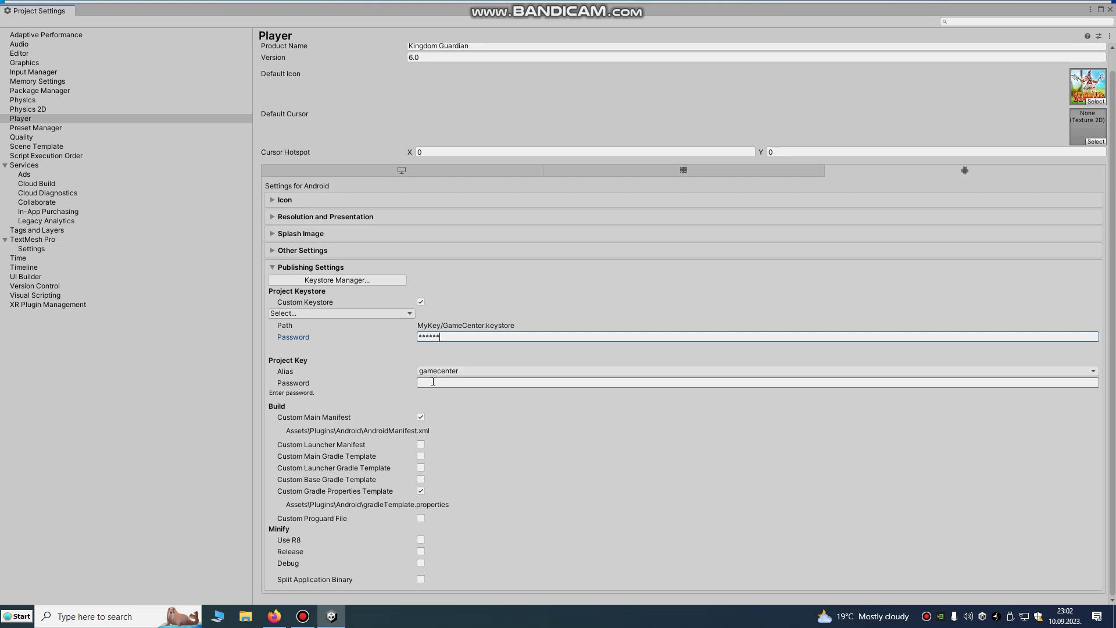
left_click(432, 382)
type("*")
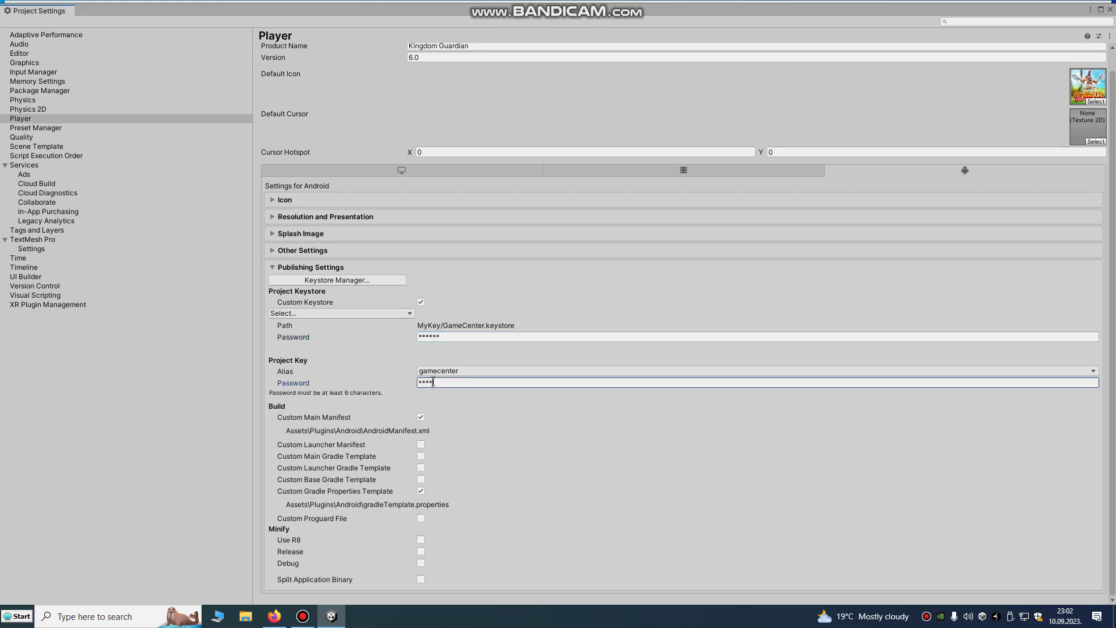
type("*")
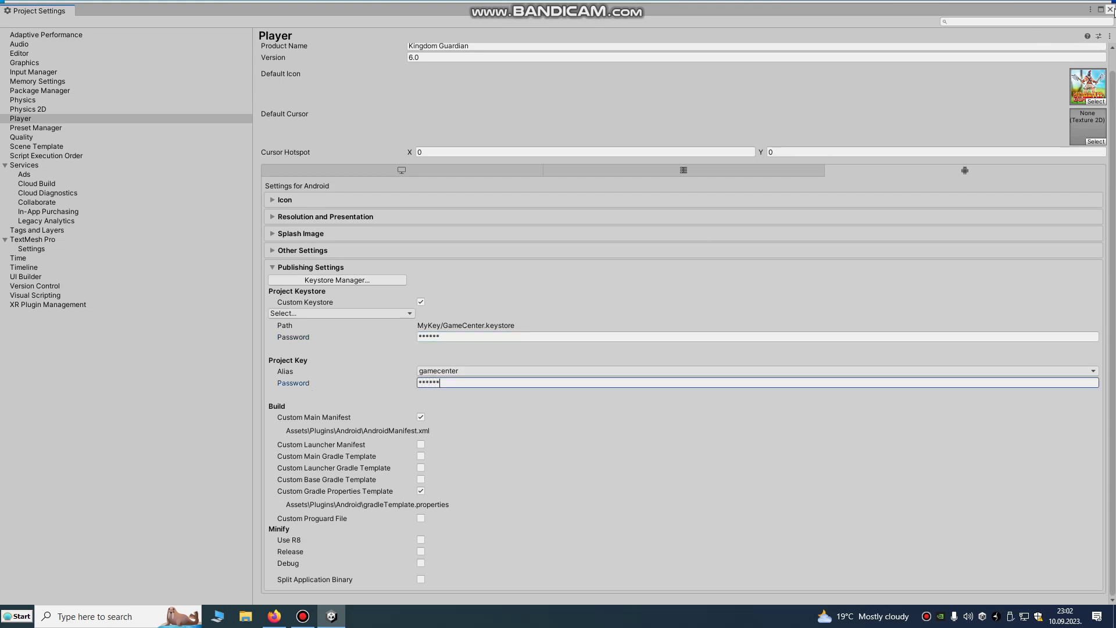
left_click(297, 251)
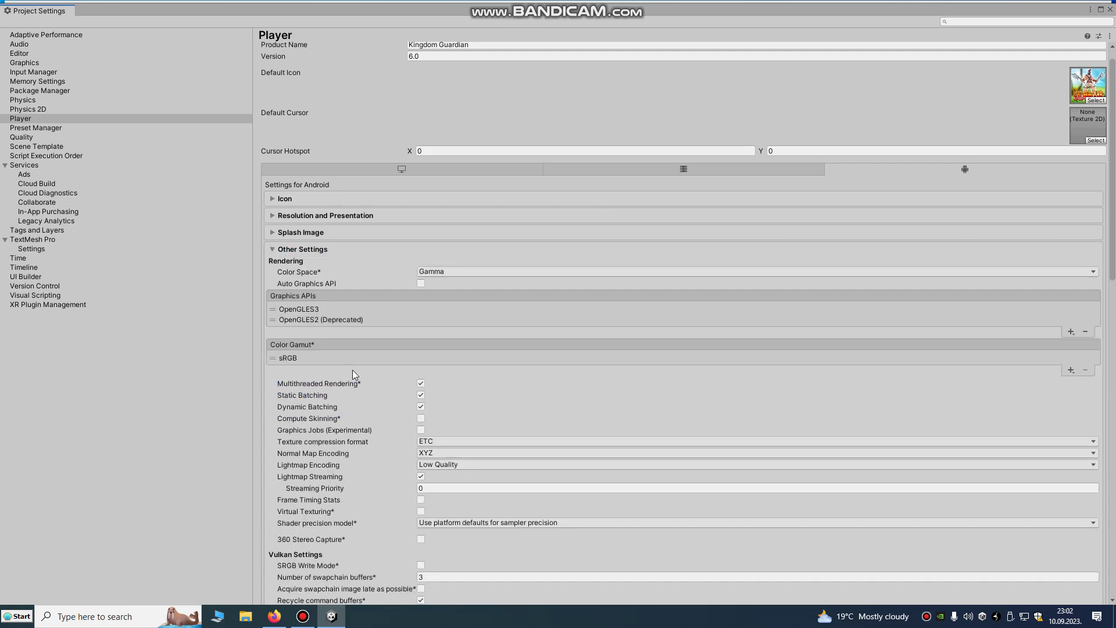
scroll(357, 370, "down", 3)
scroll(398, 413, "down", 4)
left_click(444, 382)
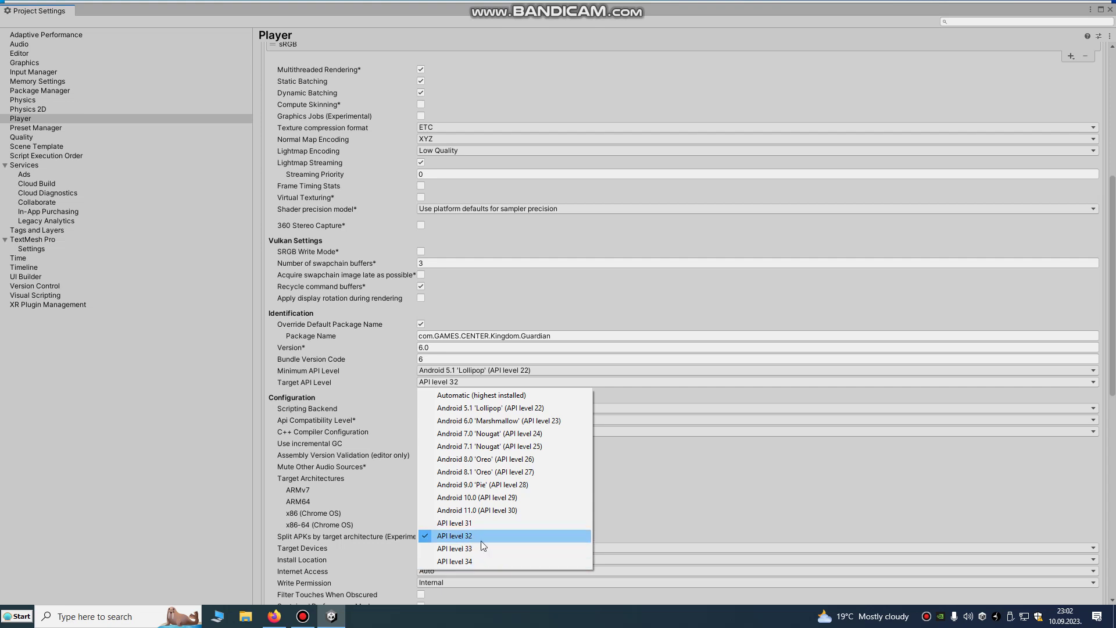
Build the Android APK, overwriting the existing file and skipping the missing Project ID
left_click(1109, 9)
left_click(999, 584)
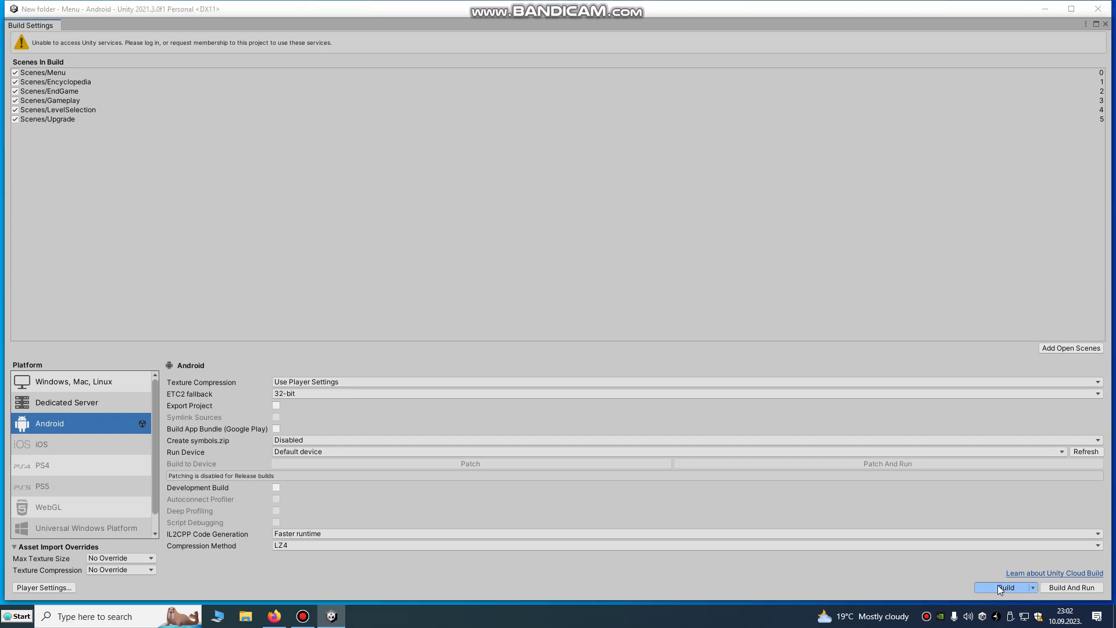
left_click(592, 425)
left_click(588, 306)
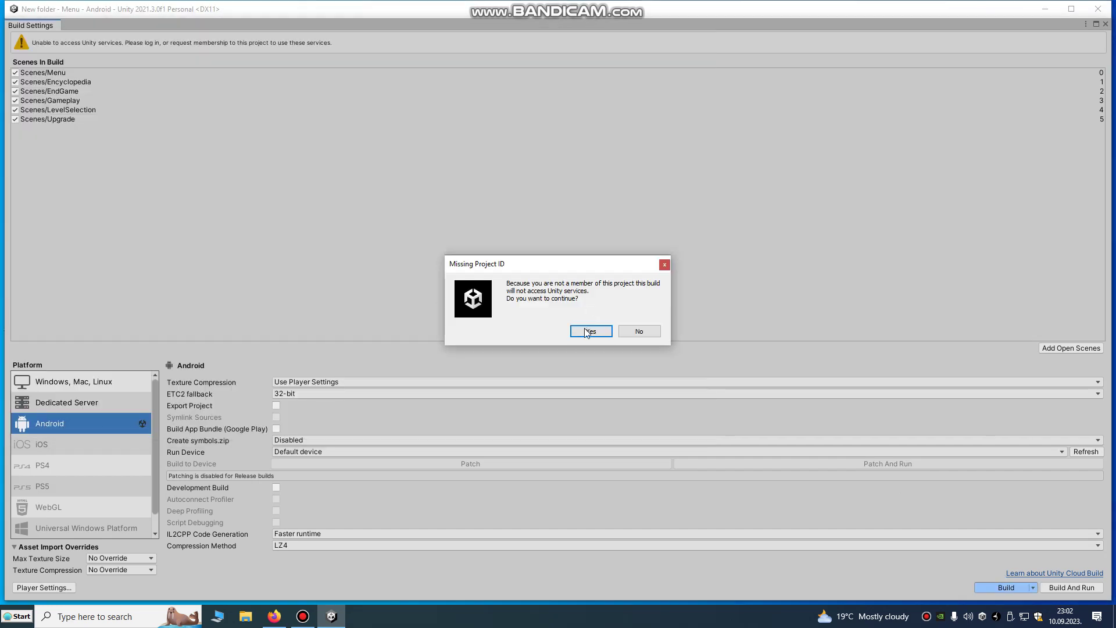
left_click(586, 331)
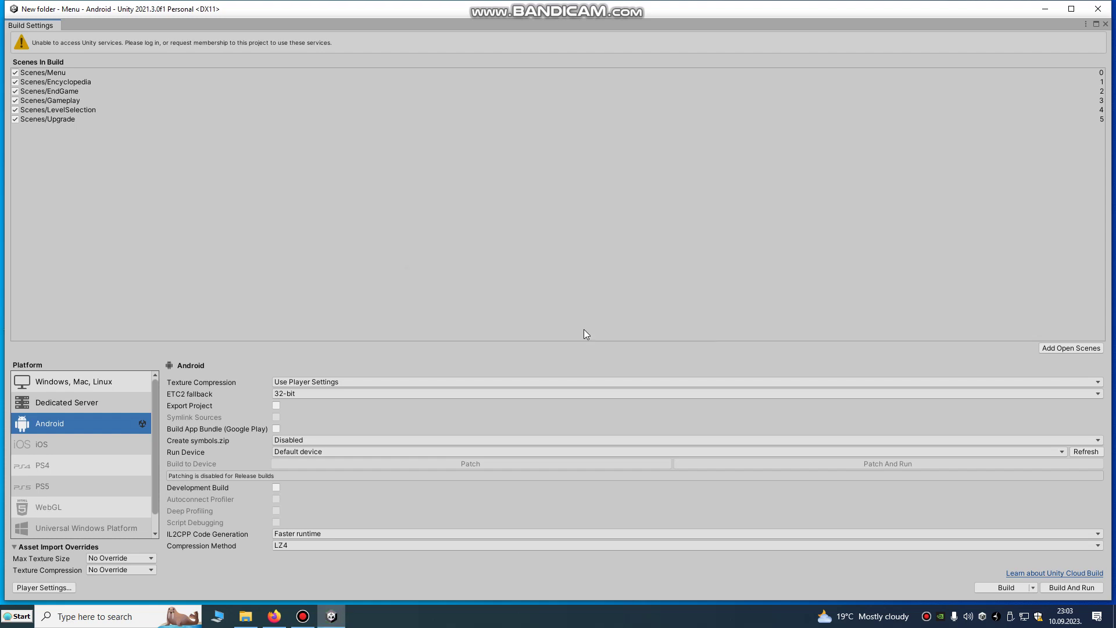
Clear the Console log, confirm the KingdomGuardian APK on the Desktop, and return to Unity
left_click(1106, 27)
left_click(78, 356)
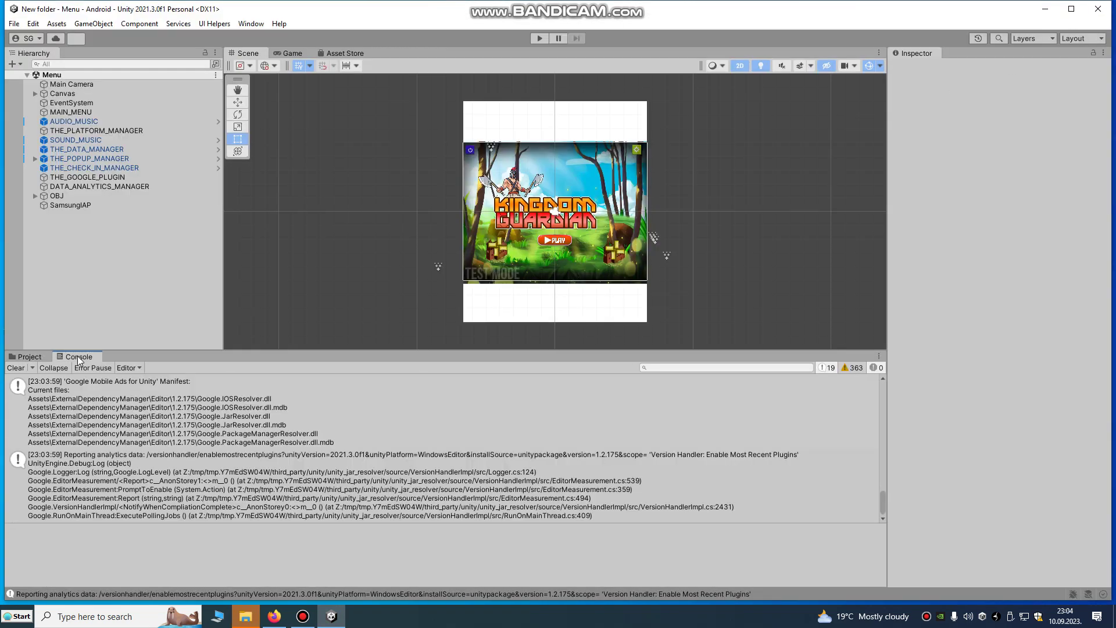
left_click(829, 367)
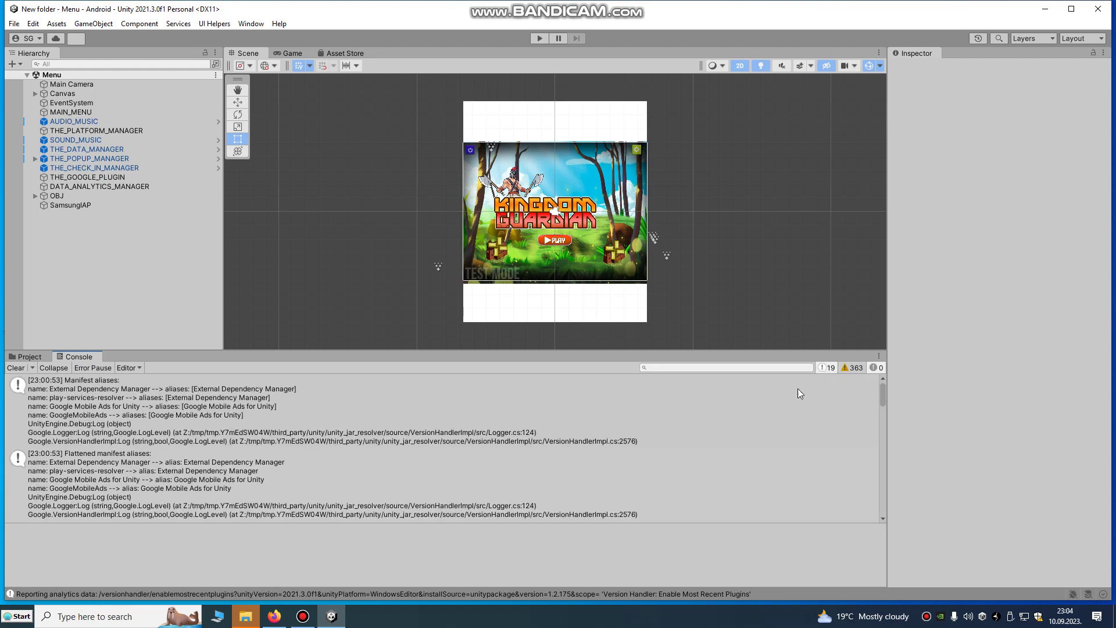
scroll(436, 453, "down", 5)
scroll(279, 482, "down", 5)
scroll(280, 482, "down", 3)
scroll(279, 482, "down", 3)
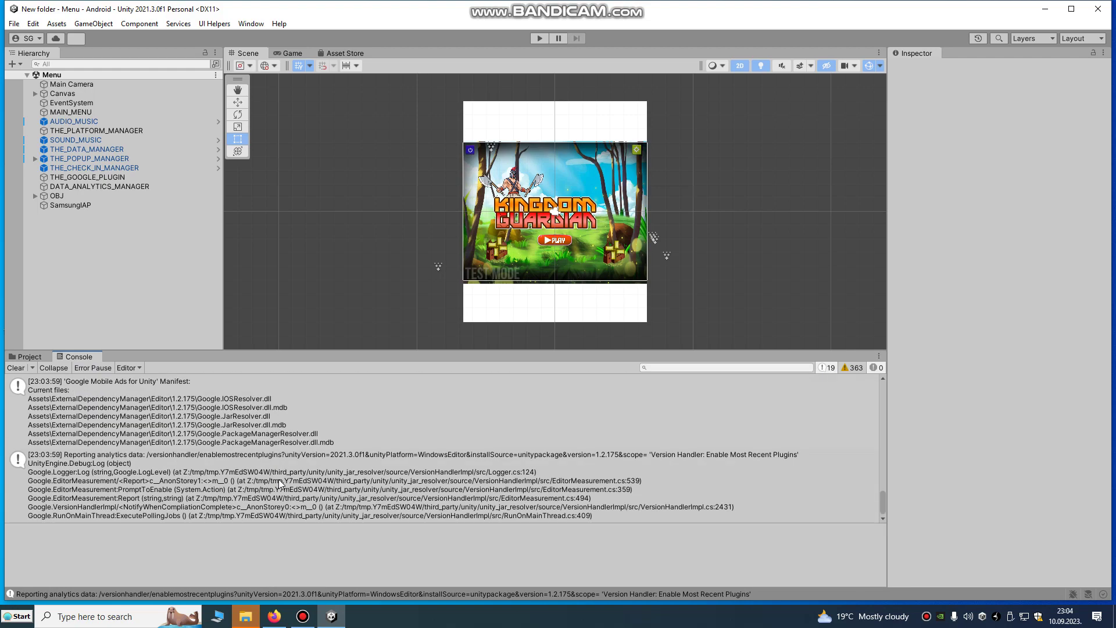
scroll(302, 517, "up", 3)
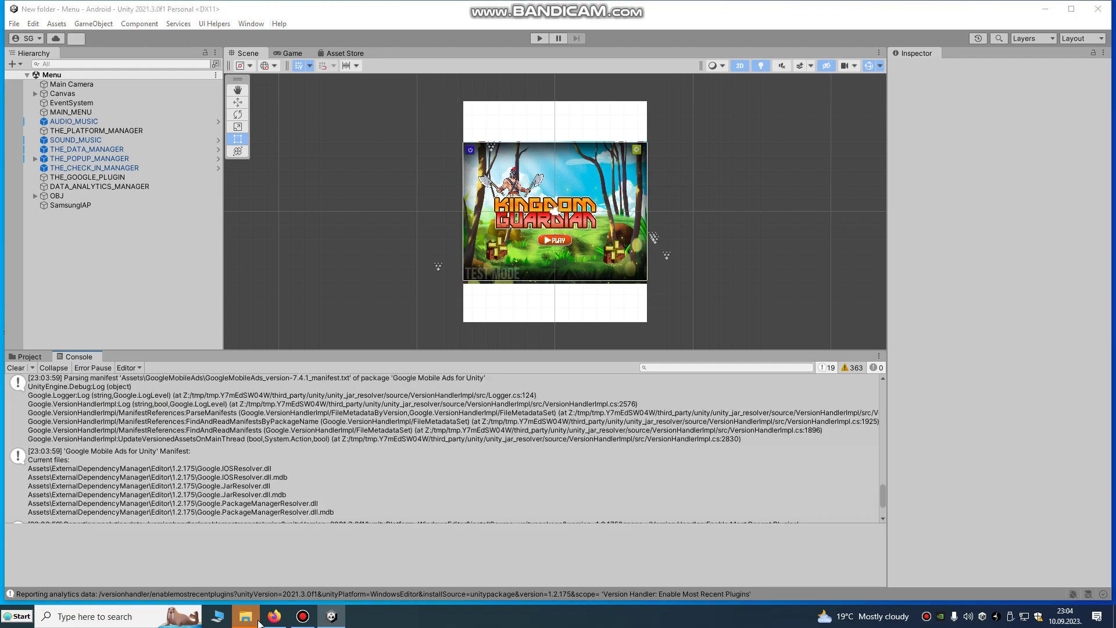
left_click(244, 615)
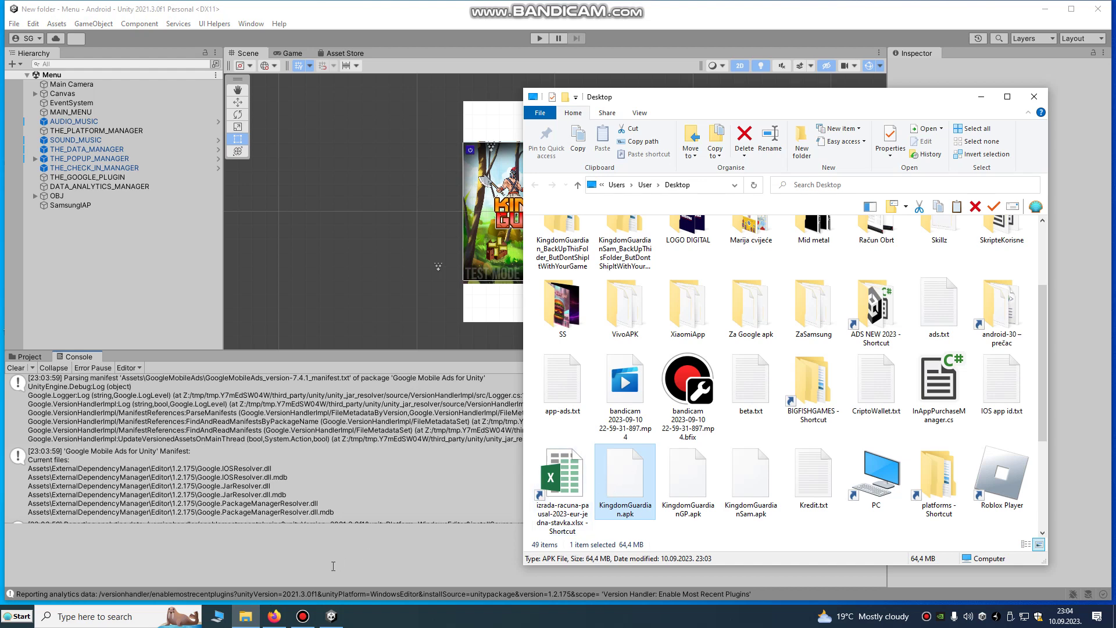
left_click(493, 505)
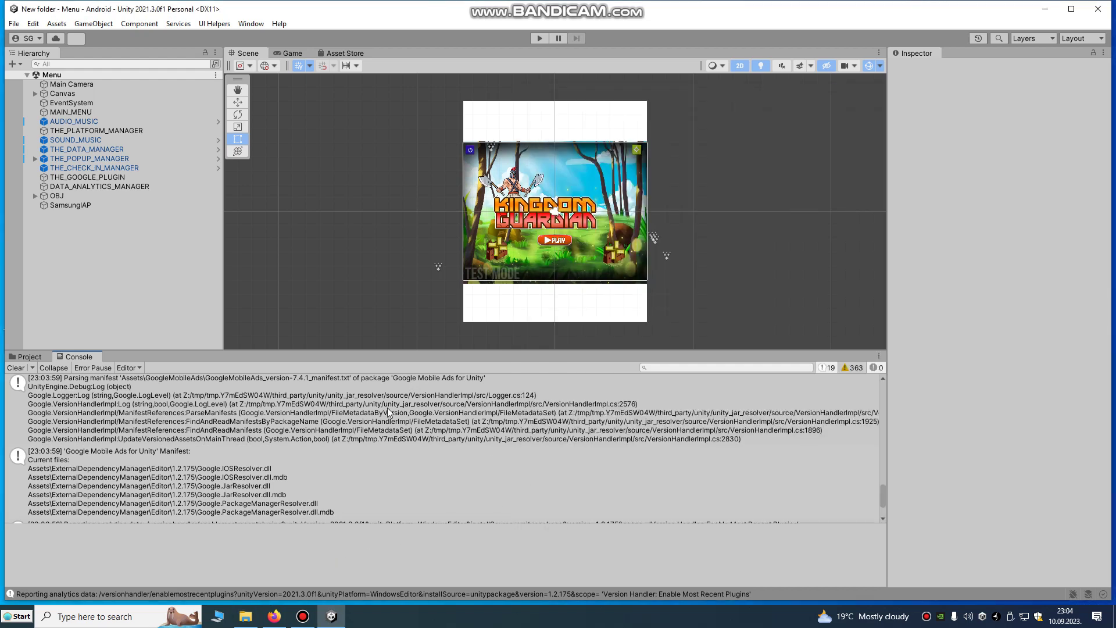